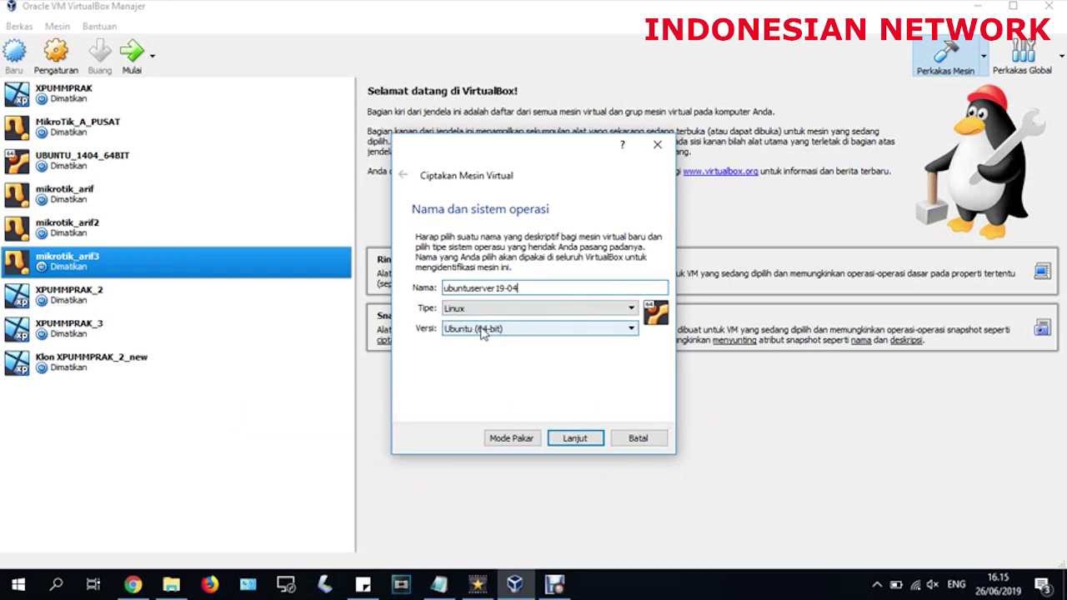
Step: Accept the name ubuntuserver19-04 with Ubuntu (64-bit) as the system, and keep 1024 MB of memory for the new virtual machine
{"action": "left_click", "coordinate": [577, 440]}
{"action": "left_click_drag", "start_coordinate": [626, 289], "coordinate": [607, 292]}
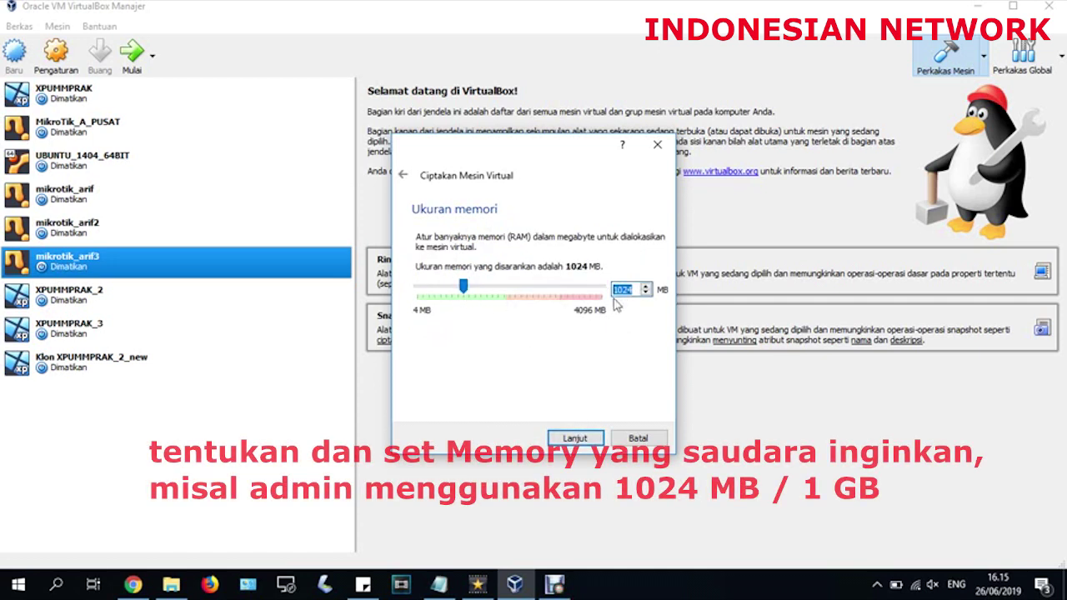
{"action": "left_click", "coordinate": [581, 439]}
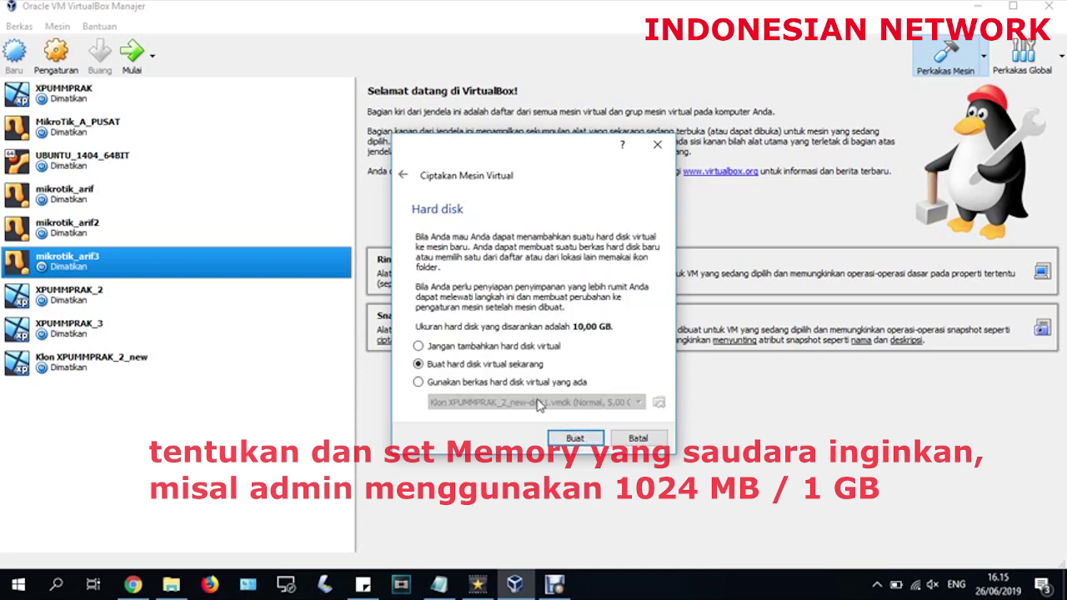
Step: Choose a new VDI virtual hard disk with fixed-size storage and set its size to 20,57 GB
{"action": "left_click", "coordinate": [573, 437]}
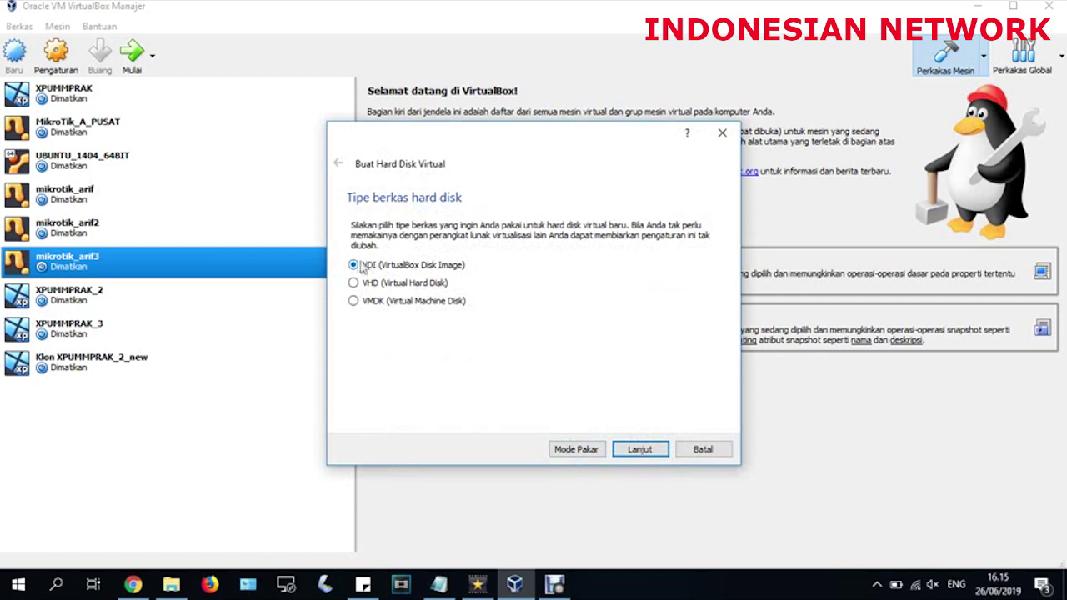
{"action": "left_click", "coordinate": [640, 449]}
{"action": "left_click", "coordinate": [369, 349]}
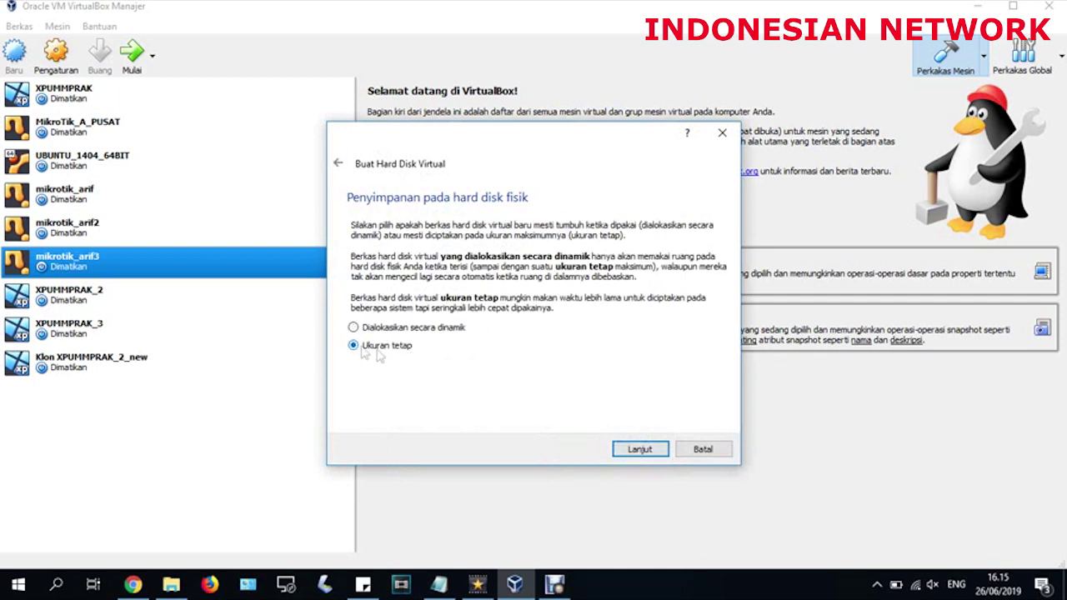
{"action": "left_click", "coordinate": [615, 448]}
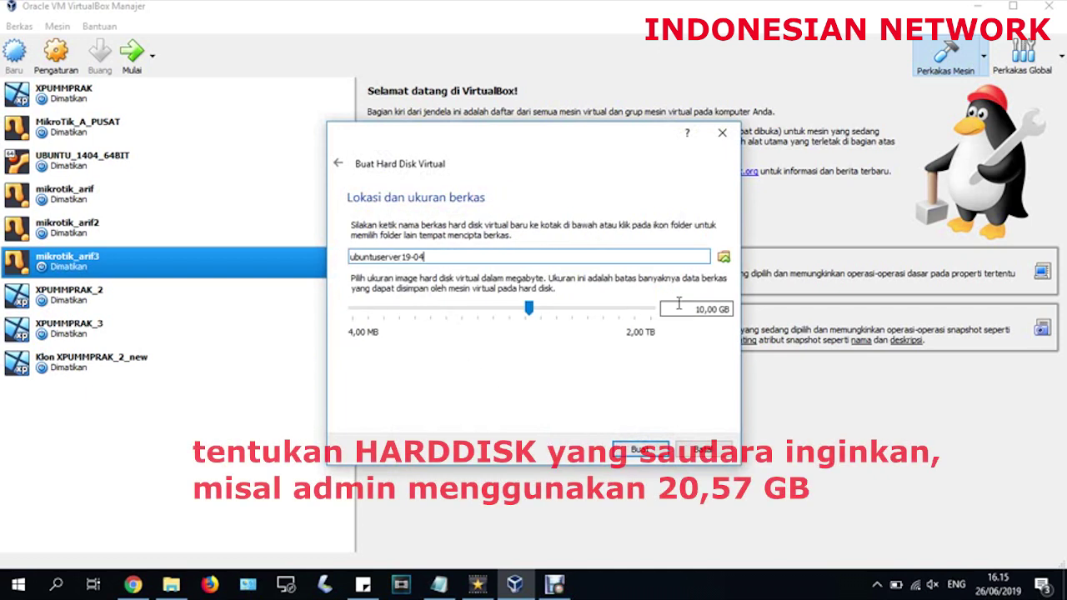
{"action": "left_click_drag", "start_coordinate": [529, 310], "coordinate": [545, 309]}
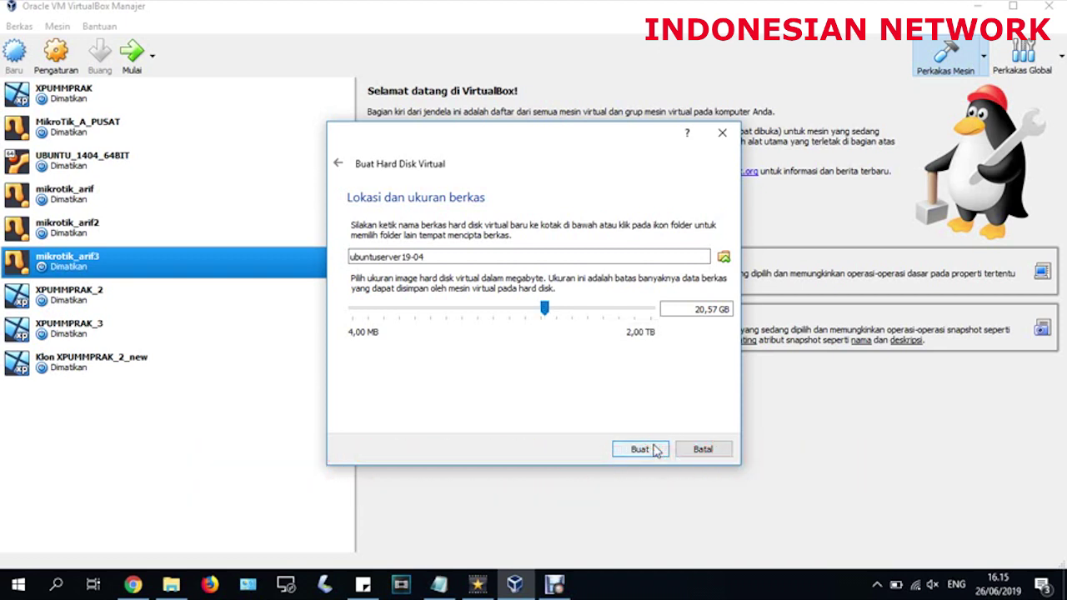
Step: Browse for the disk file's location and create and open a folder named virtualisasiserver on the MASTER (E:) drive
{"action": "left_click", "coordinate": [724, 258]}
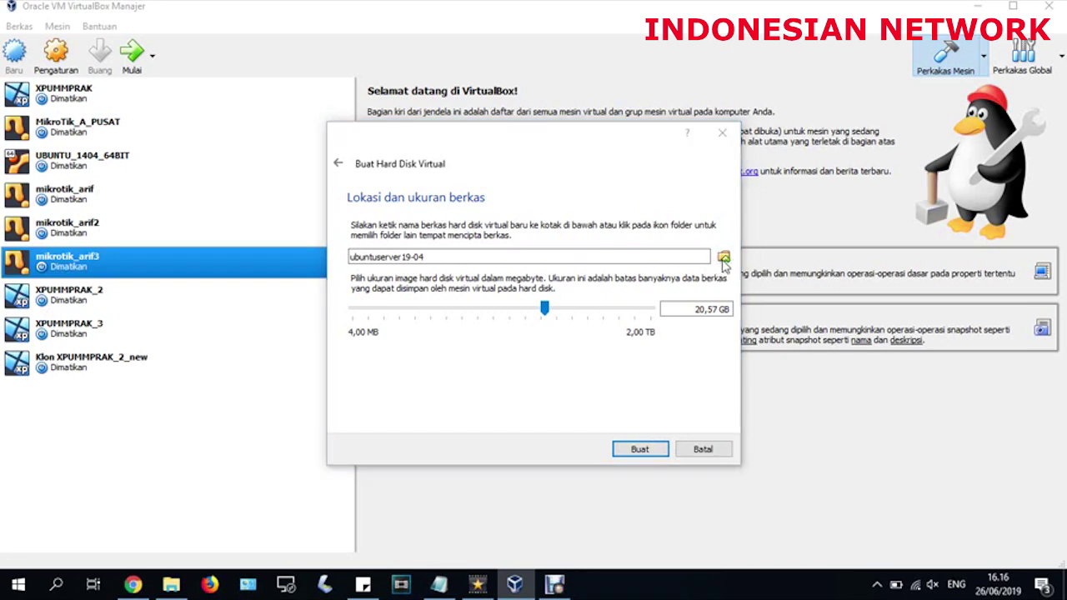
{"action": "scroll", "coordinate": [423, 365], "scroll_direction": "down", "scroll_amount": 2}
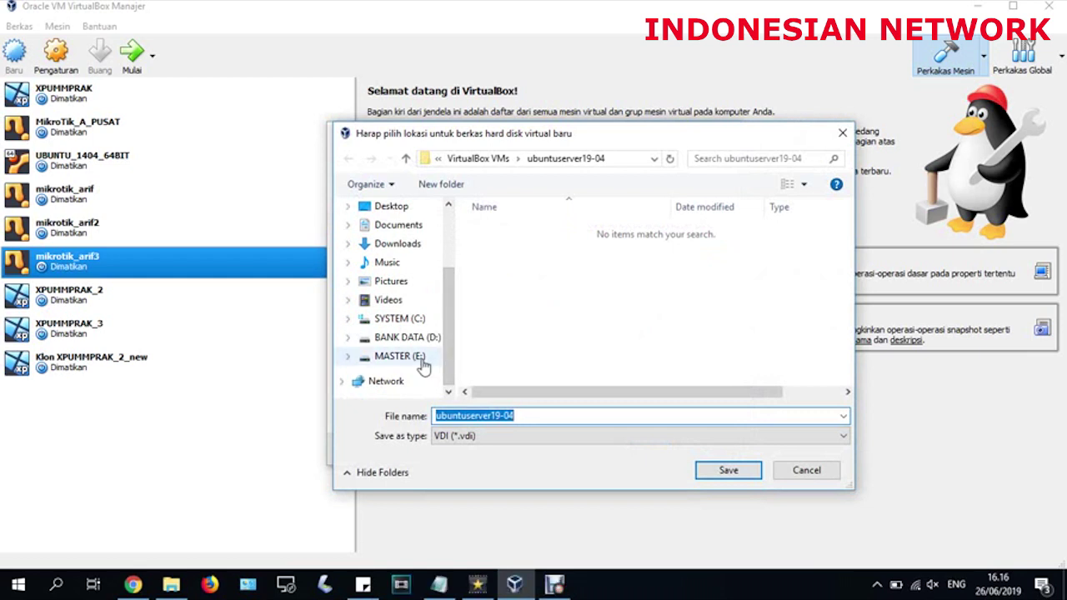
{"action": "left_click", "coordinate": [422, 361]}
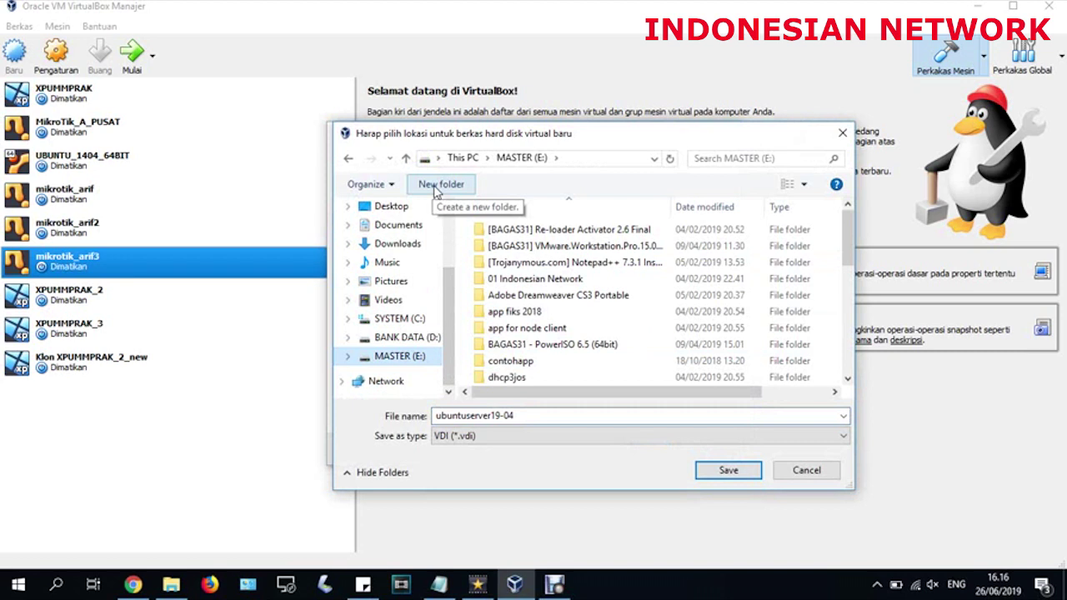
{"action": "left_click", "coordinate": [435, 191]}
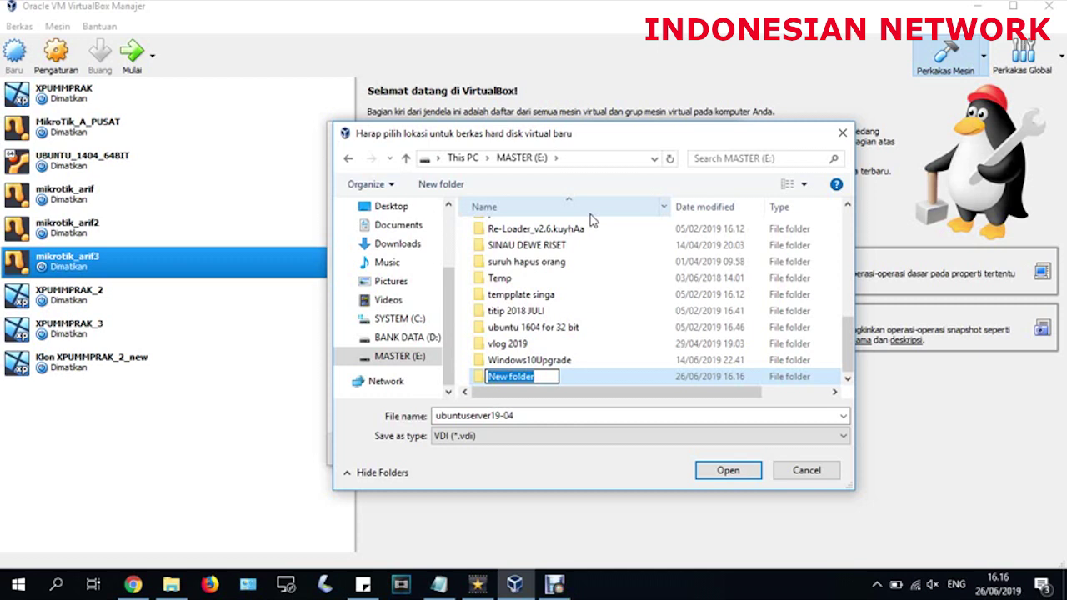
{"action": "type", "text": "v"}
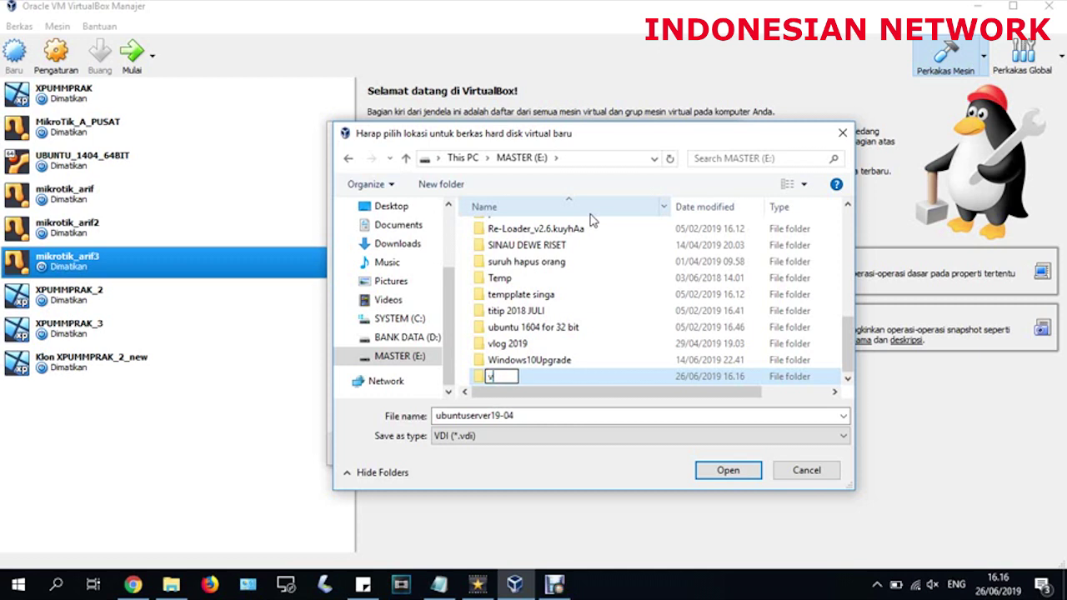
{"action": "type", "text": "irtualisasi"}
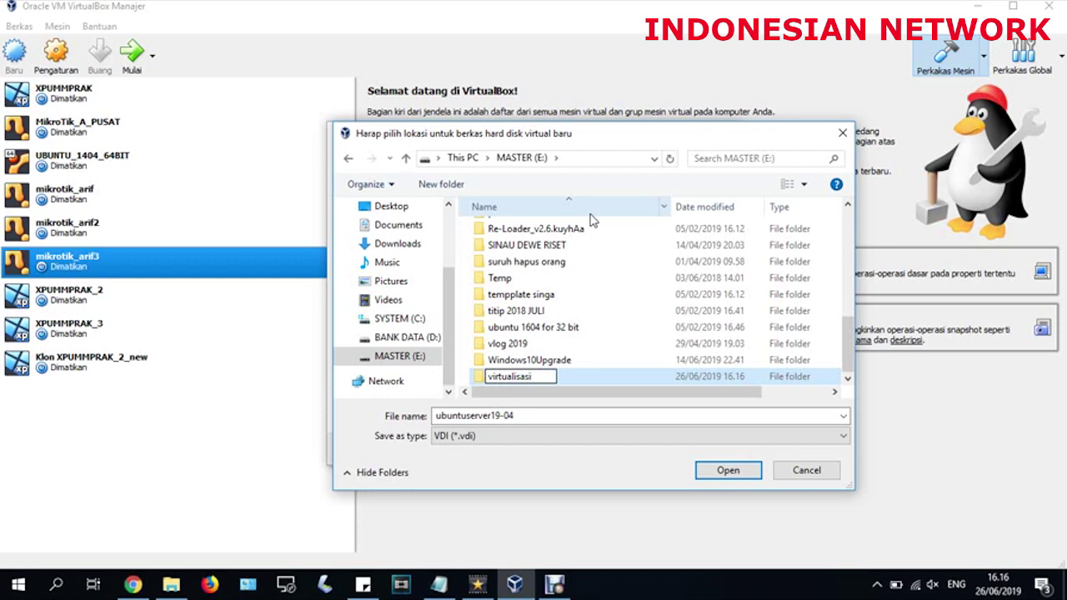
{"action": "type", "text": "server"}
{"action": "key", "text": "Return"}
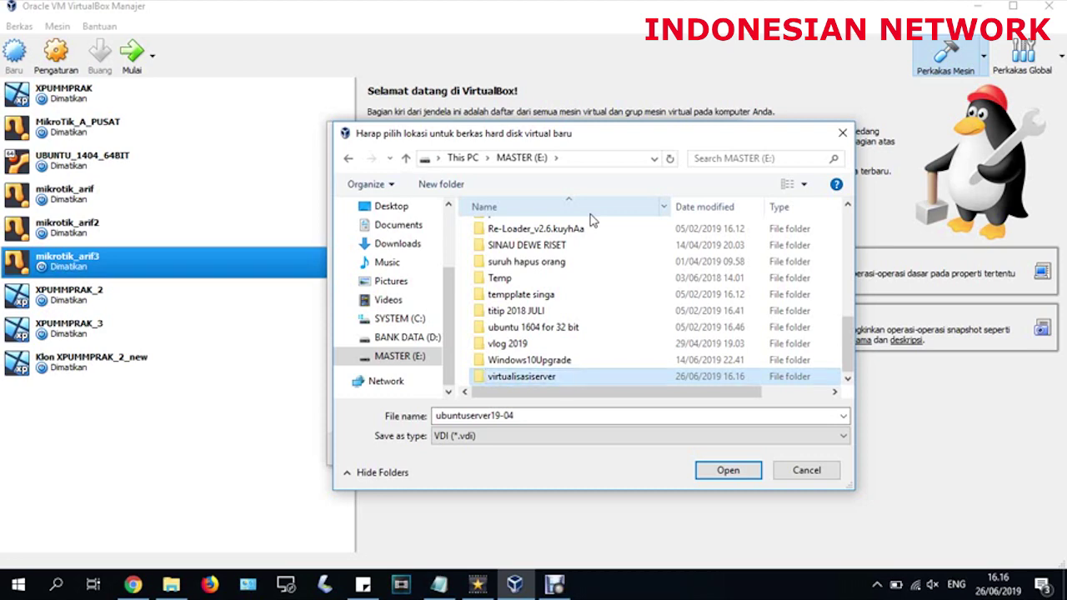
{"action": "key", "text": "Return"}
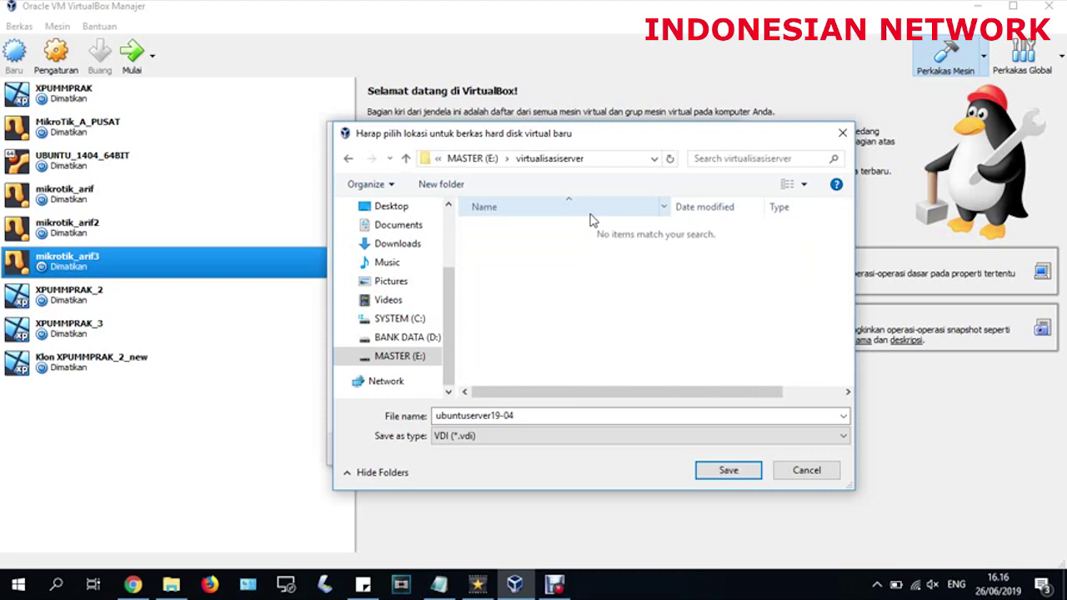
Step: Save the disk file as ubuntuserver19-04 in the virtualisasiserver folder and create the virtual hard disk
{"action": "left_click", "coordinate": [726, 470]}
{"action": "key", "text": "End"}
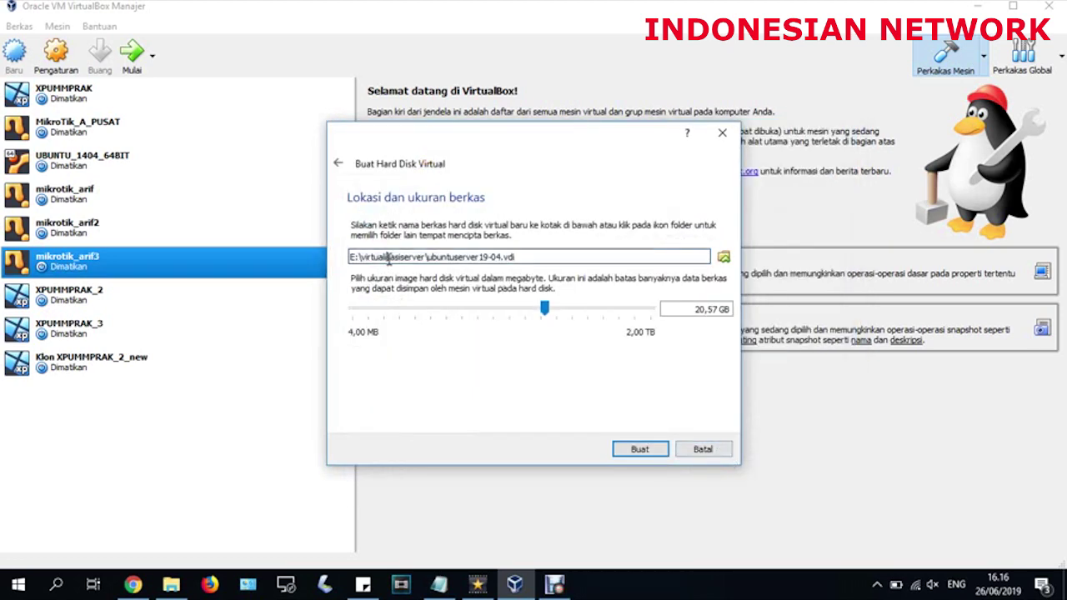
{"action": "left_click", "coordinate": [667, 450]}
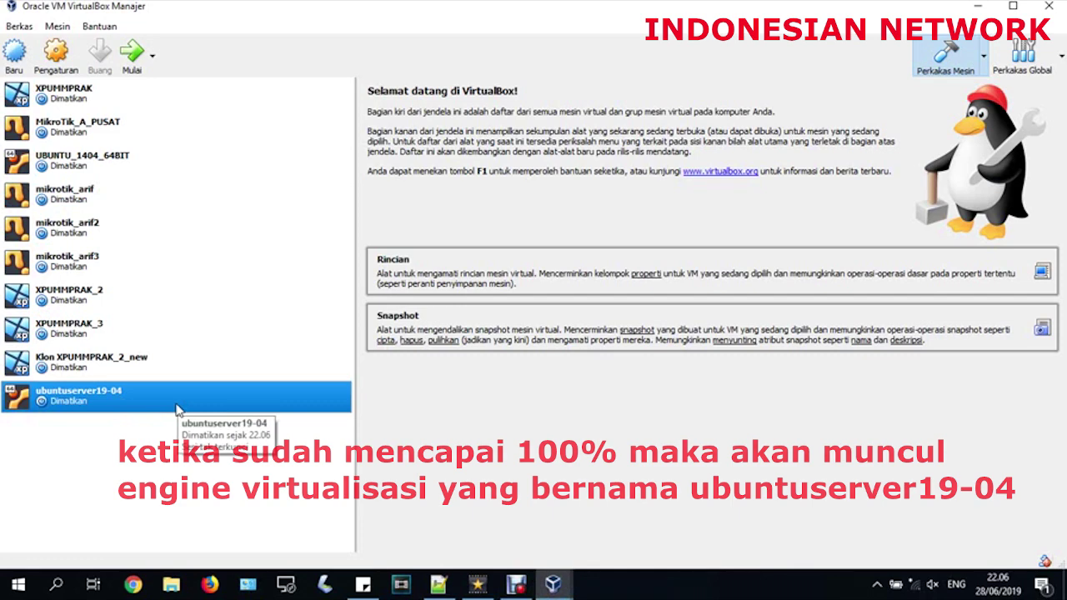
Step: Start the ubuntuserver19-04 virtual machine and maximize its window, dismissing the keyboard capture notice
{"action": "left_click", "coordinate": [132, 53]}
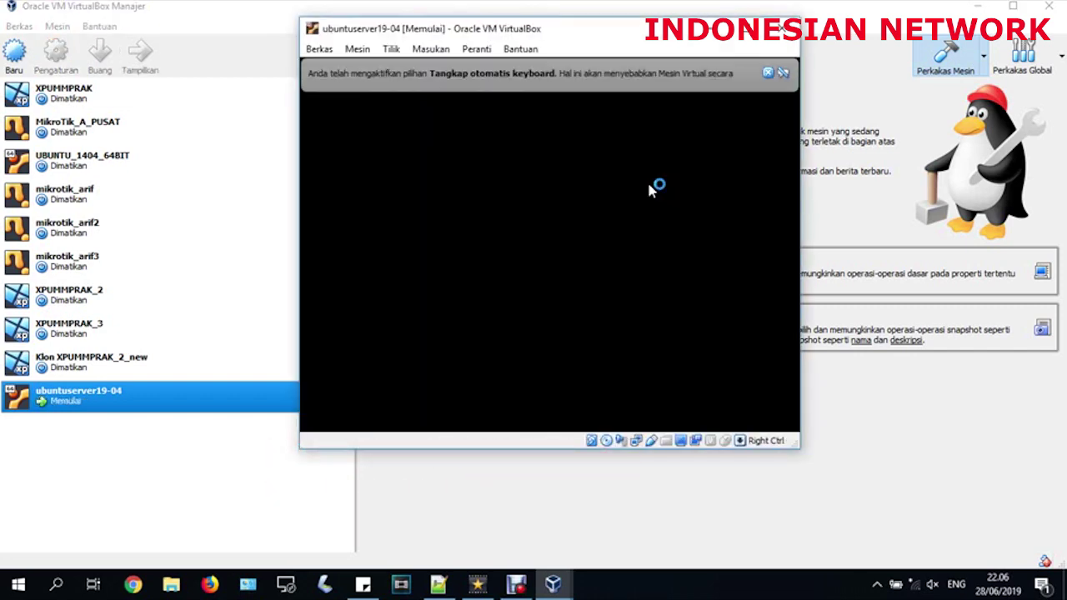
{"action": "left_click", "coordinate": [771, 74]}
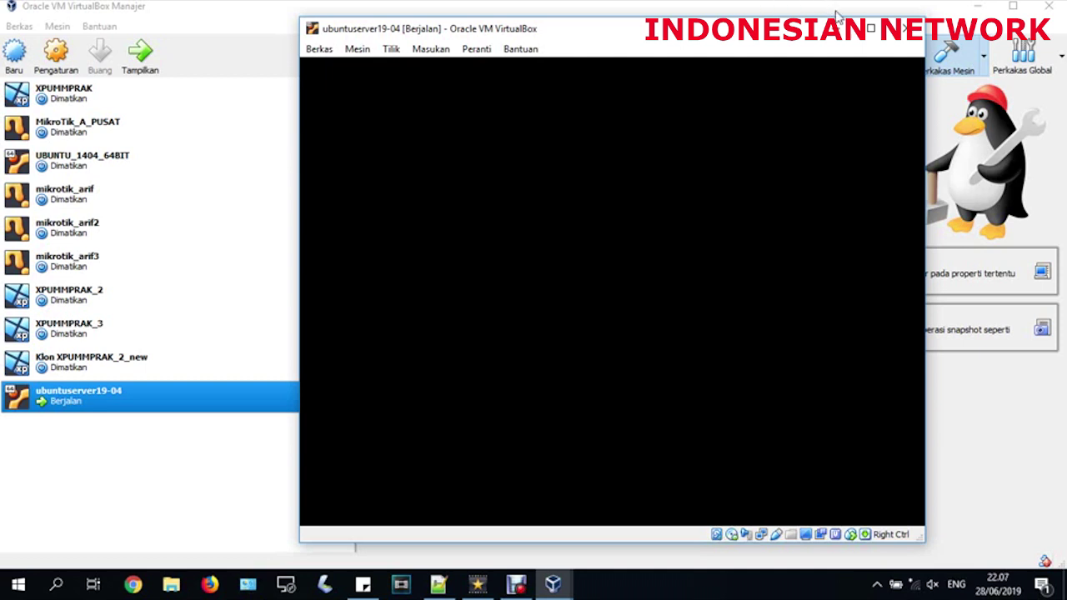
{"action": "left_click", "coordinate": [869, 32]}
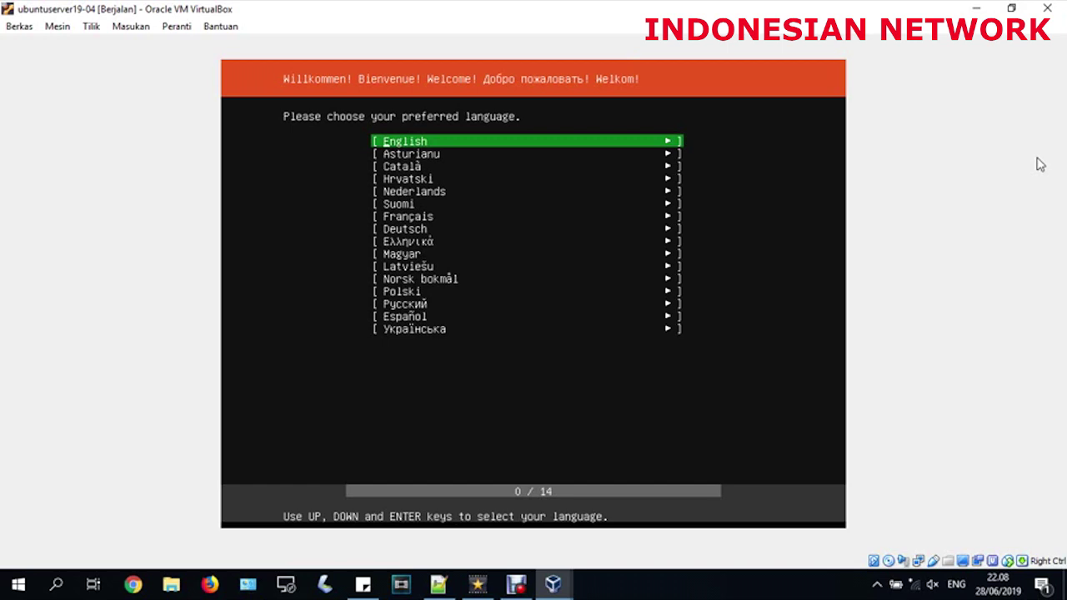
Step: Choose English as the installer language with the English (US) keyboard layout, and select Install Ubuntu
{"action": "key", "text": "Return"}
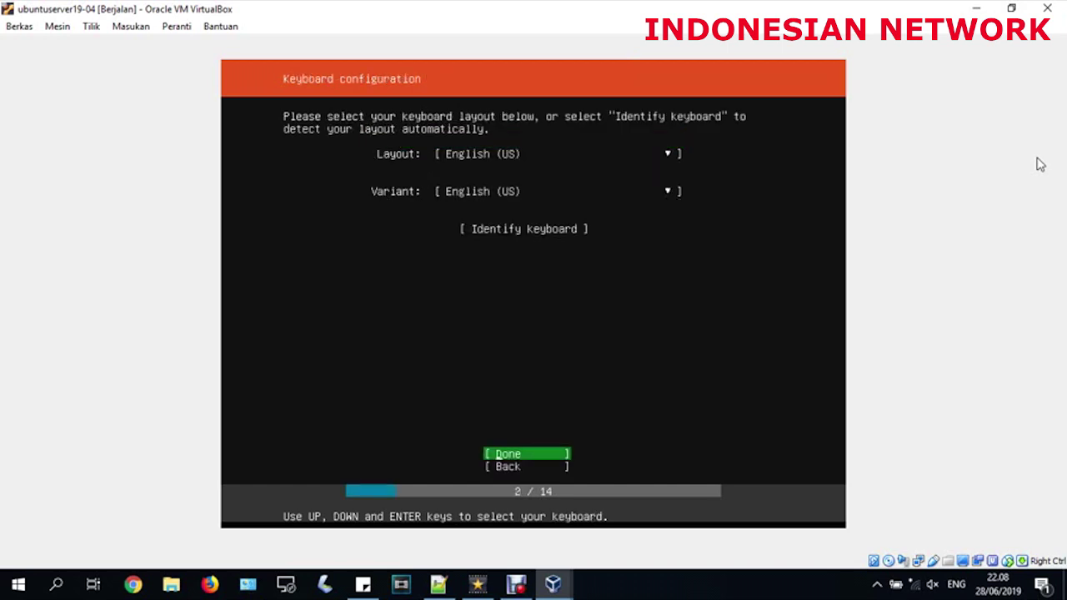
{"action": "key", "text": "Return"}
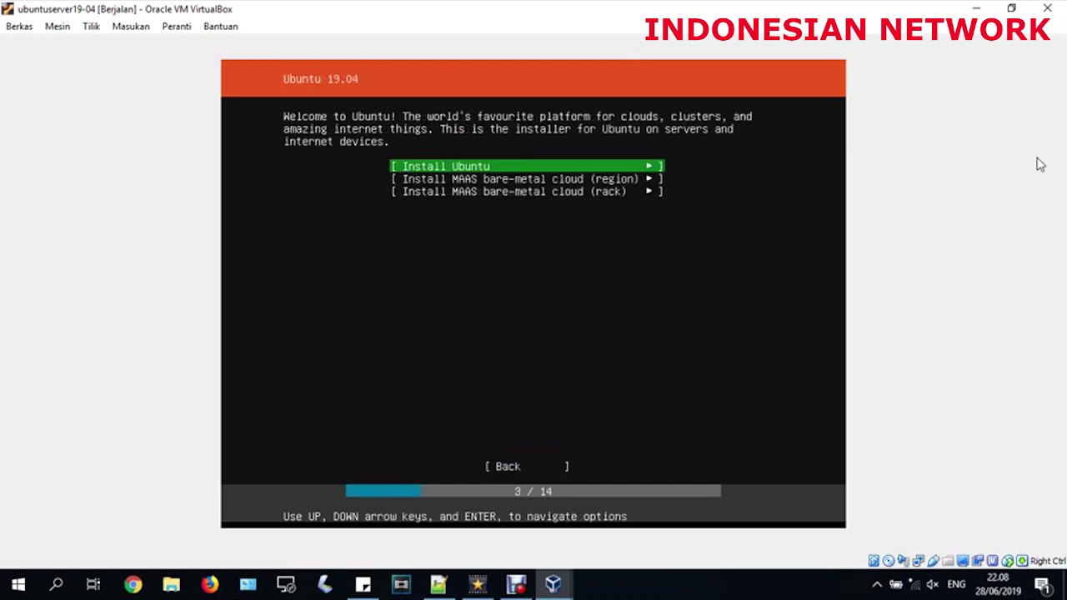
{"action": "key", "text": "Return"}
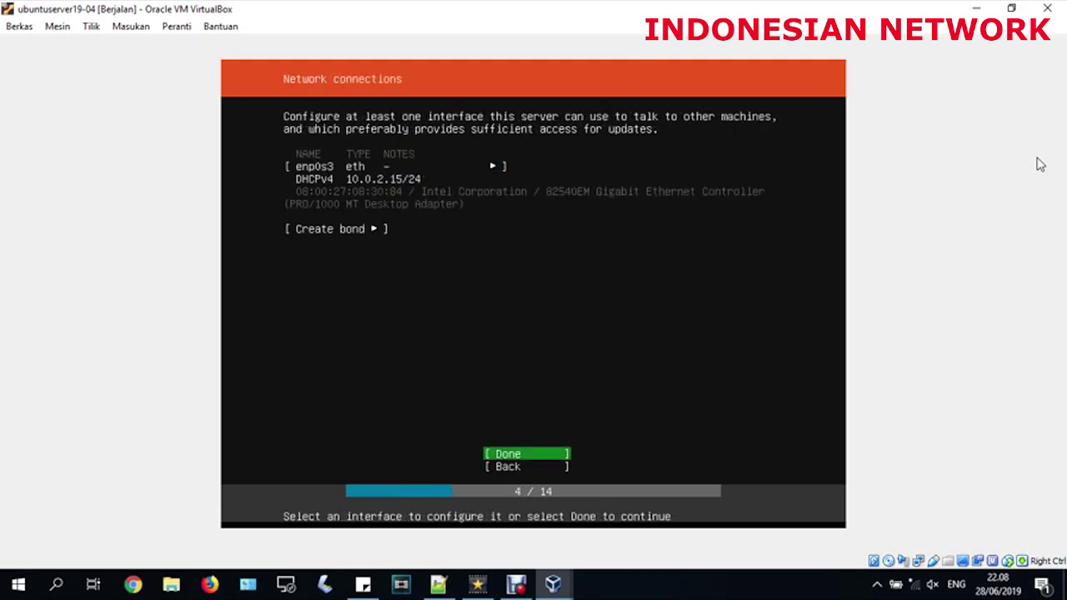
Step: Accept the default network connection and Ubuntu archive mirror, and continue without updating the installer
{"action": "key", "text": "Return"}
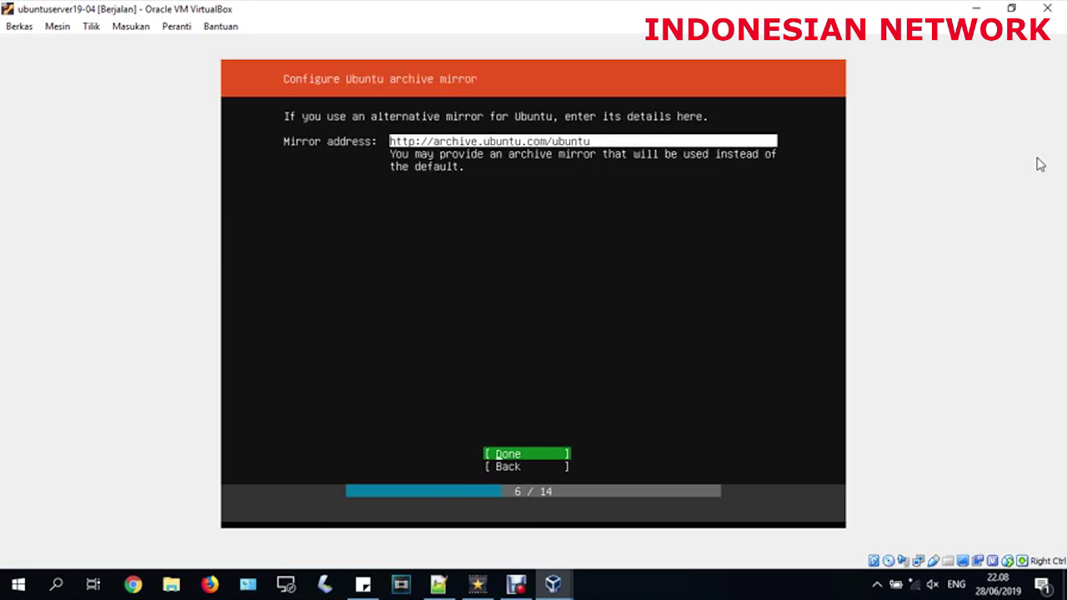
{"action": "key", "text": "Return"}
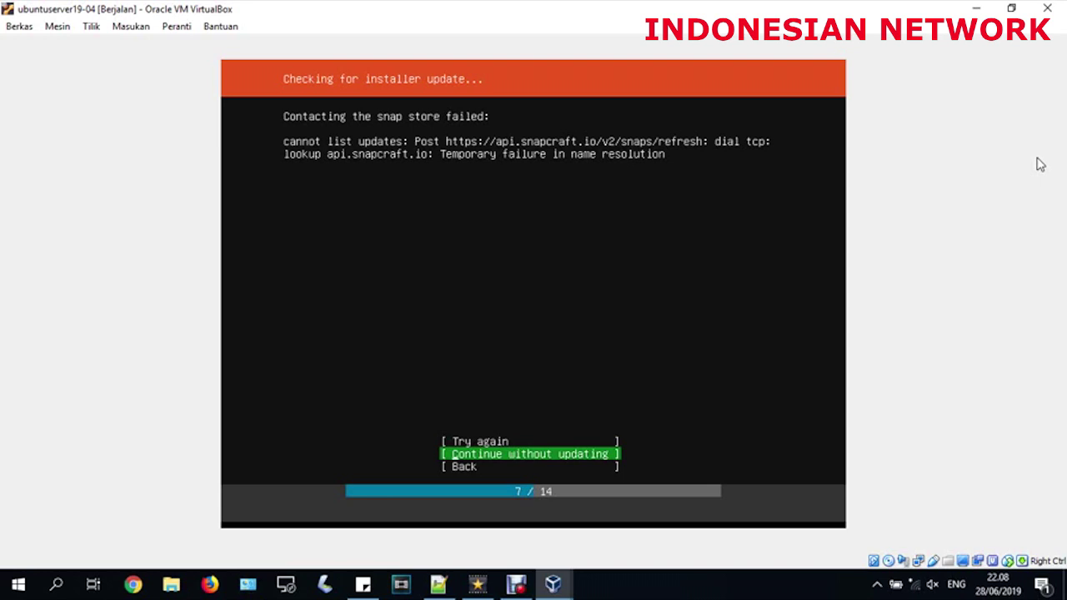
{"action": "key", "text": "Return"}
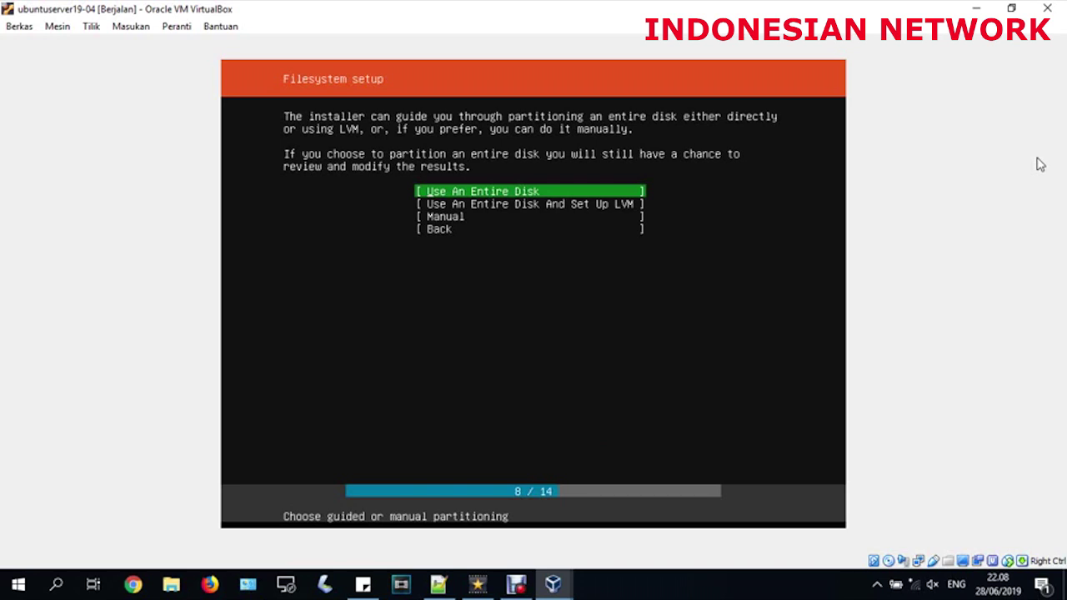
Step: Set the installation to use the entire VBOX_HARDDISK disk and confirm formatting it to begin the install
{"action": "key", "text": "Return"}
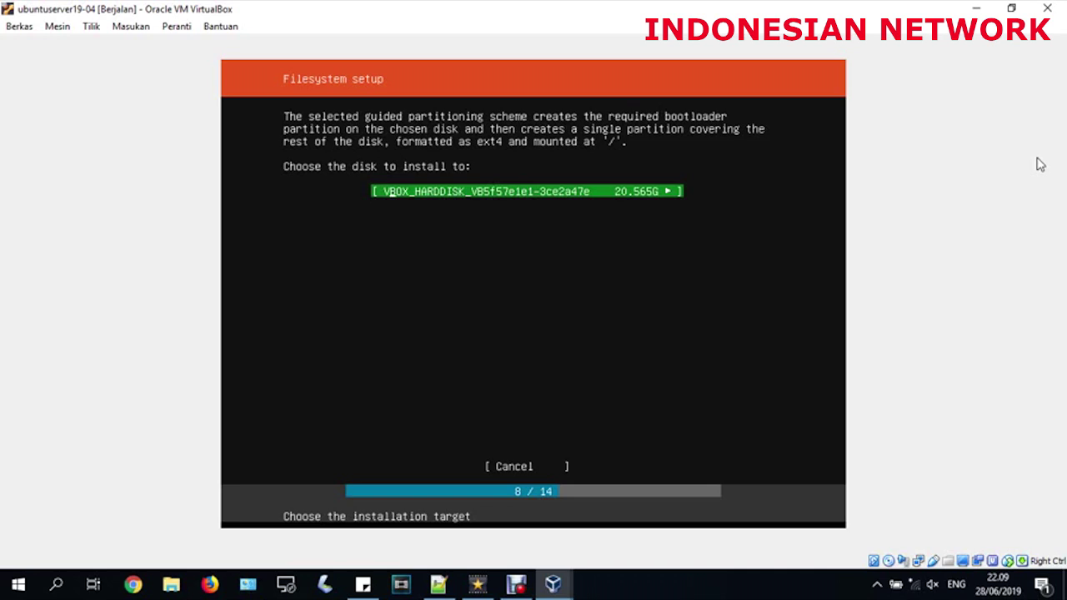
{"action": "key", "text": "Return"}
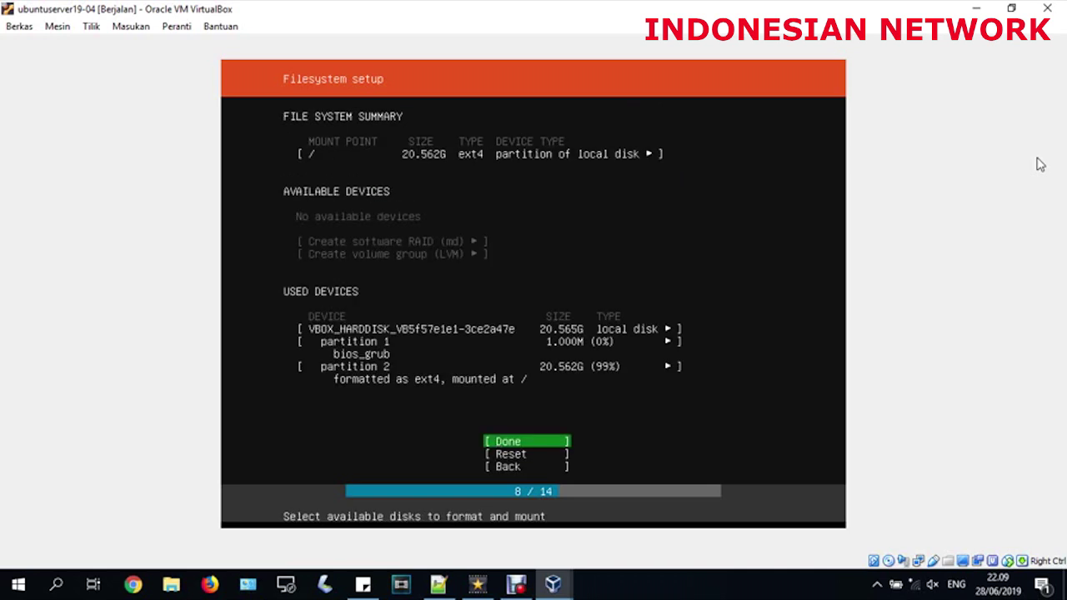
{"action": "key", "text": "Return"}
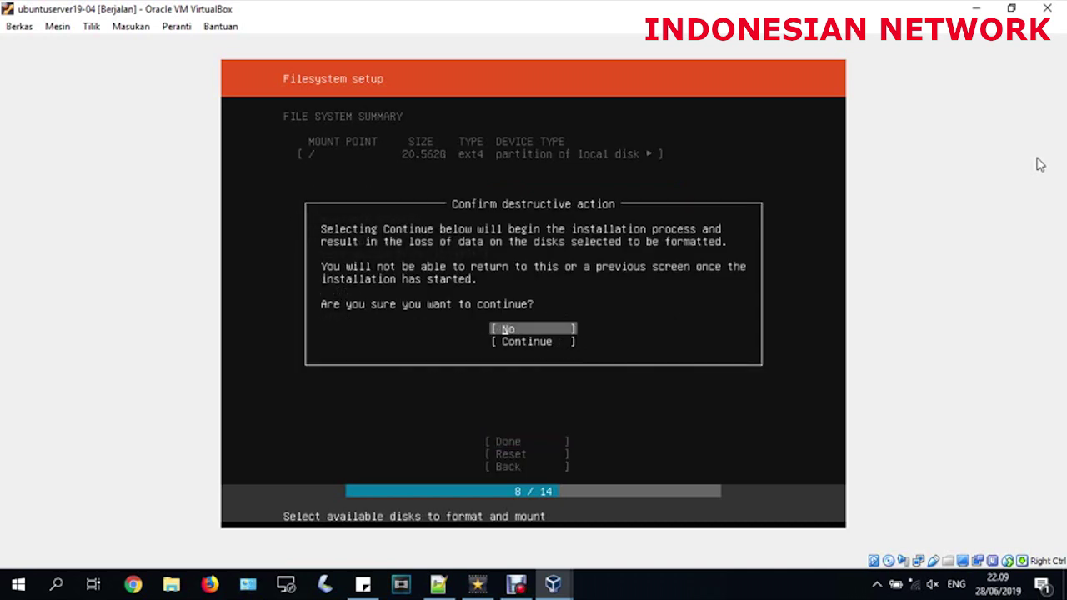
{"action": "key", "text": "Down"}
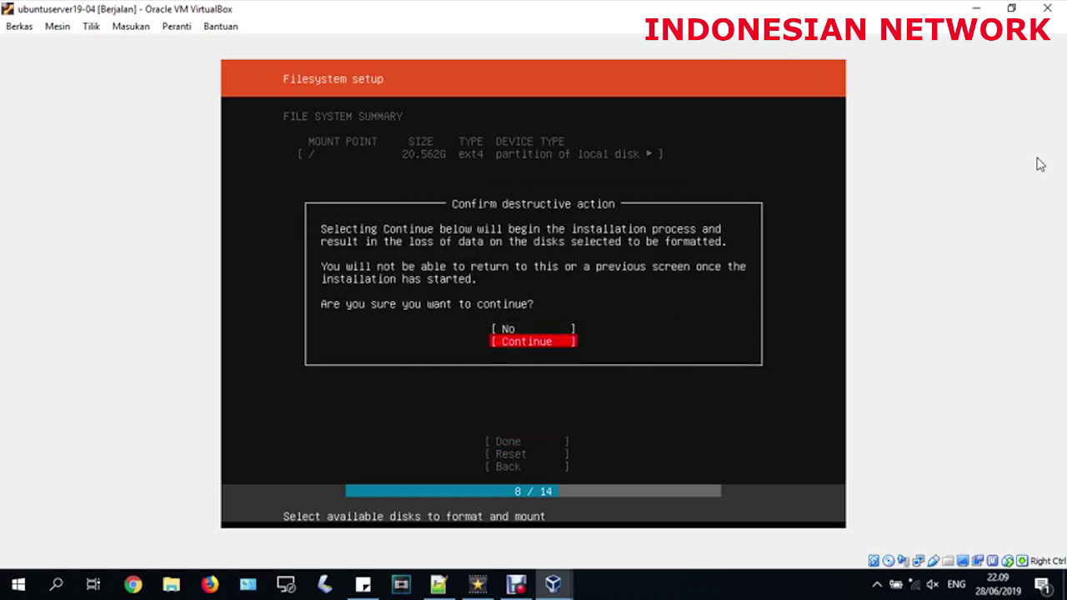
{"action": "key", "text": "Return"}
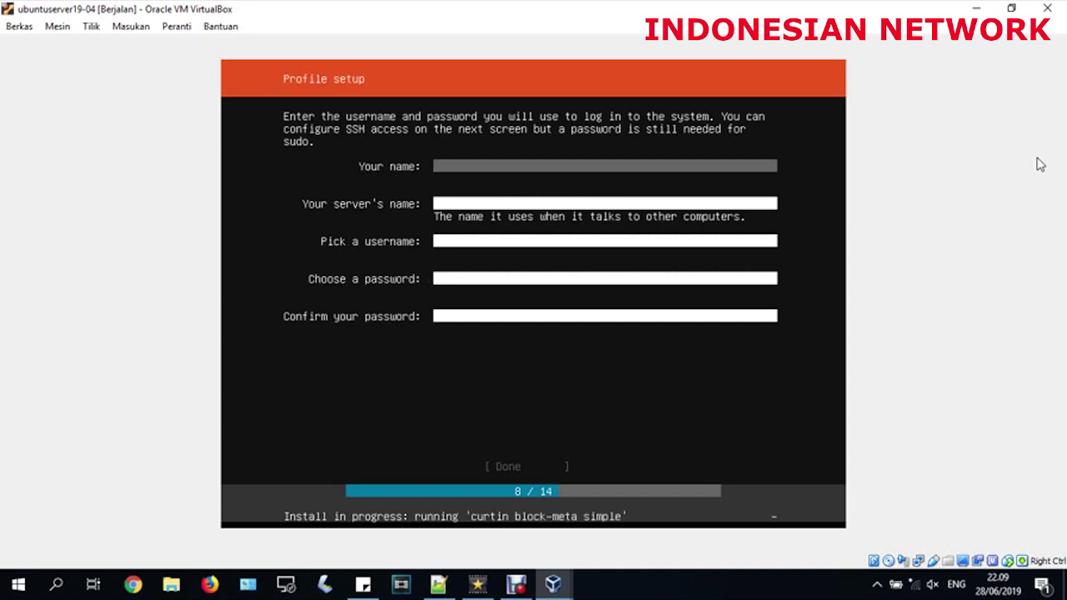
Step: Enter ubuntuserver as both the profile name and the server's name in the profile setup
{"action": "type", "text": "ubunt"}
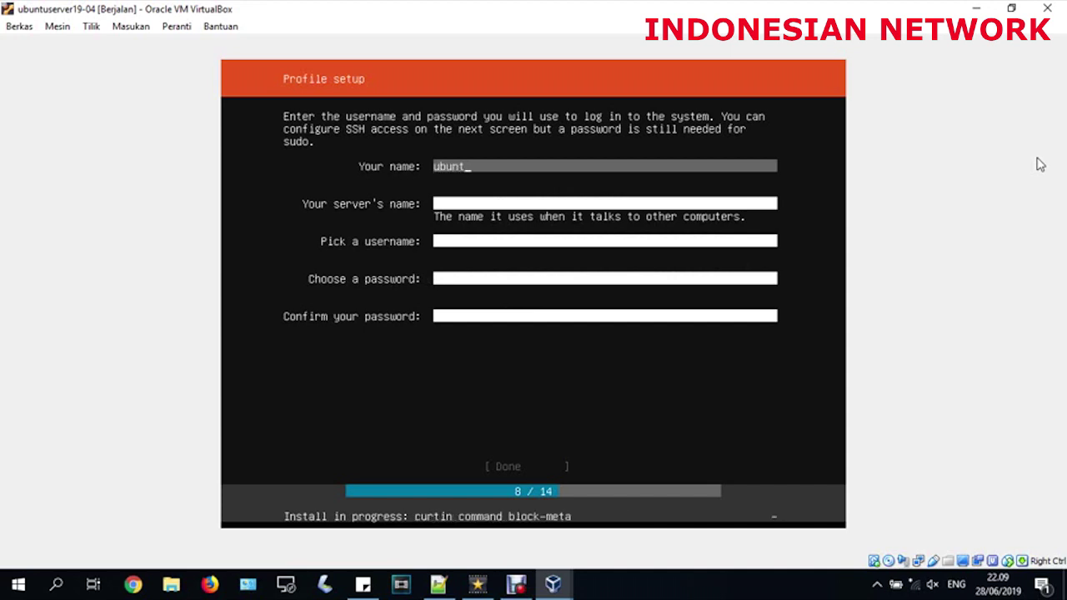
{"action": "type", "text": "userver"}
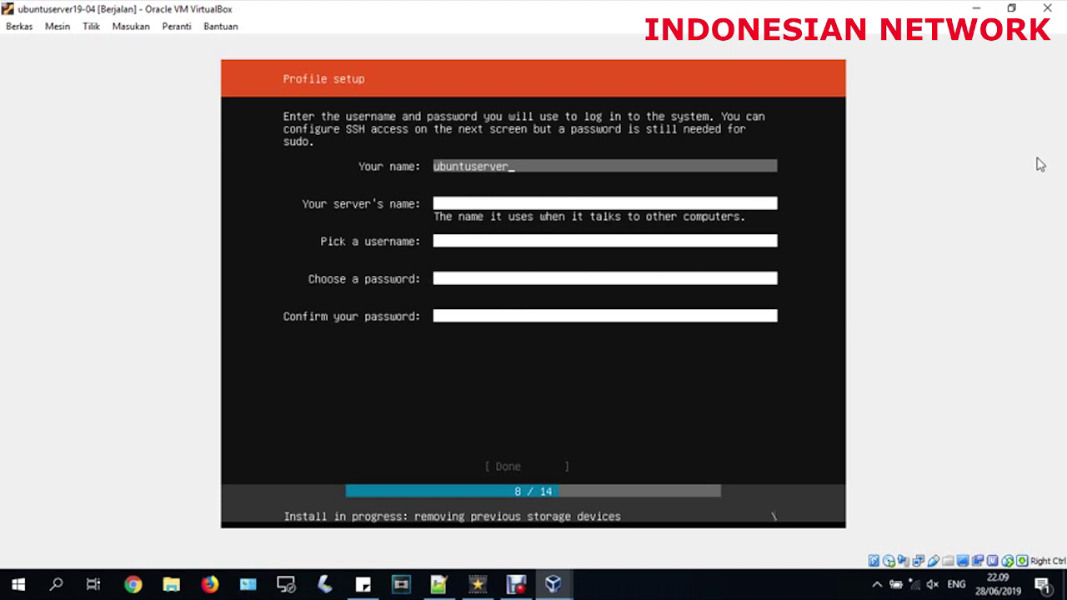
{"action": "key", "text": "Tab"}
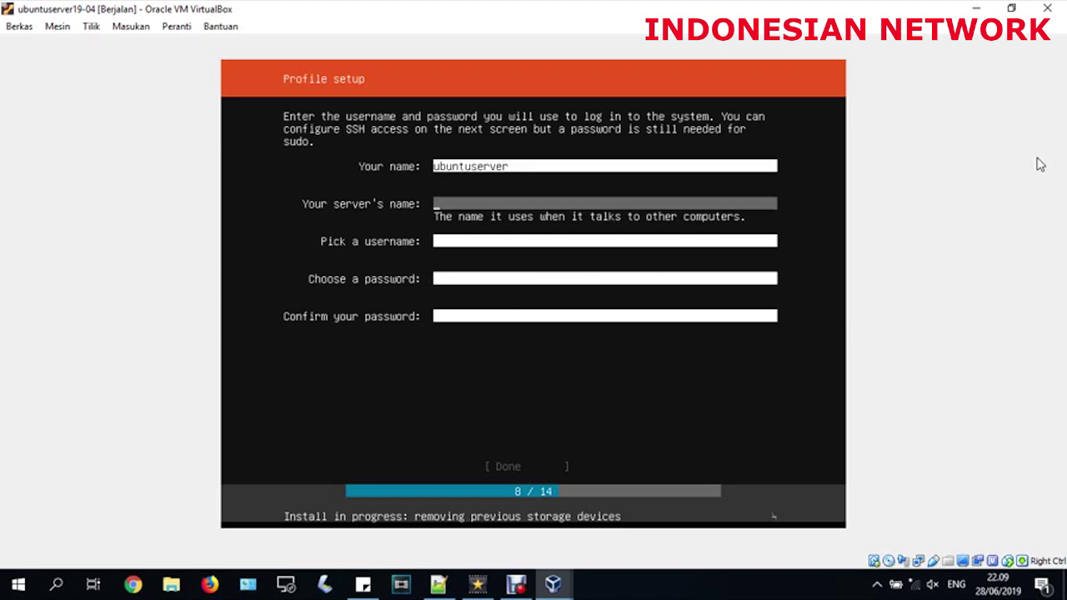
{"action": "type", "text": "ub"}
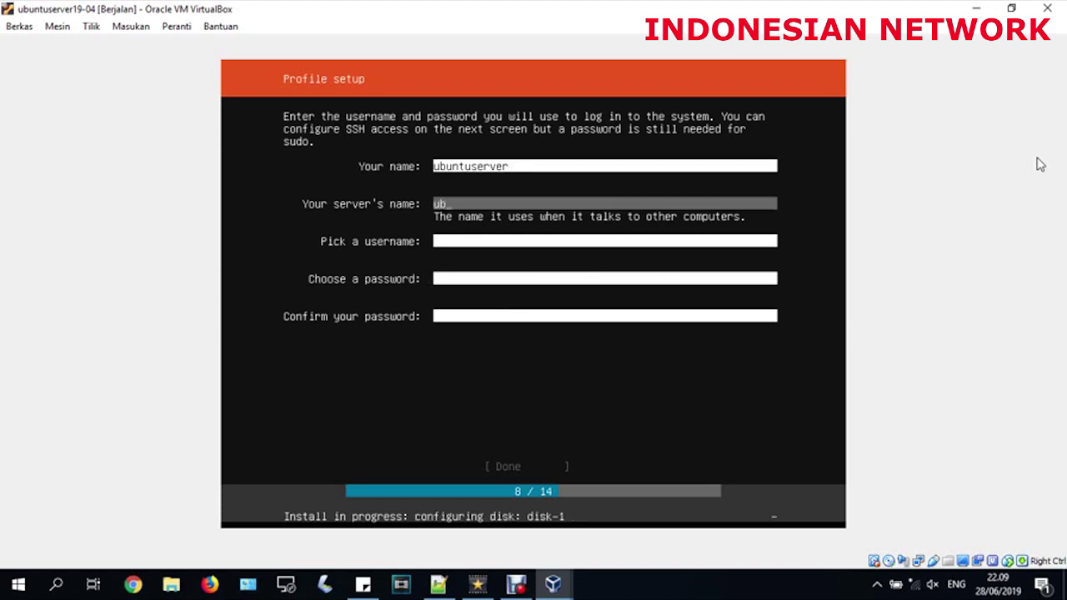
{"action": "type", "text": "untuserver"}
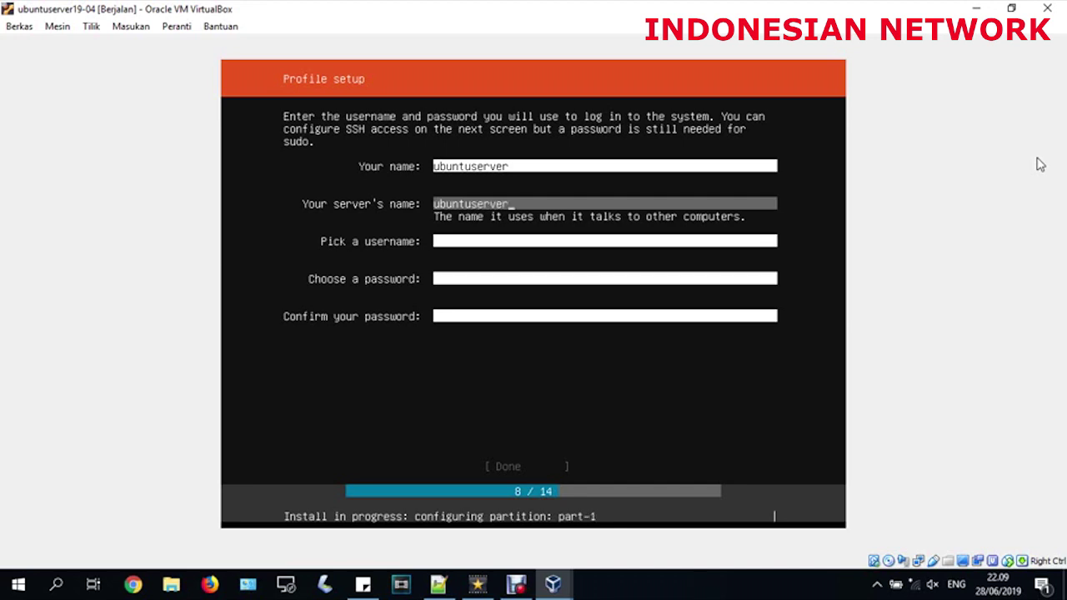
Step: Complete the profile setup with the username ubuntuserver and the account password entered in both the choose and confirm fields
{"action": "key", "text": "Tab"}
{"action": "type", "text": "ubuntu"}
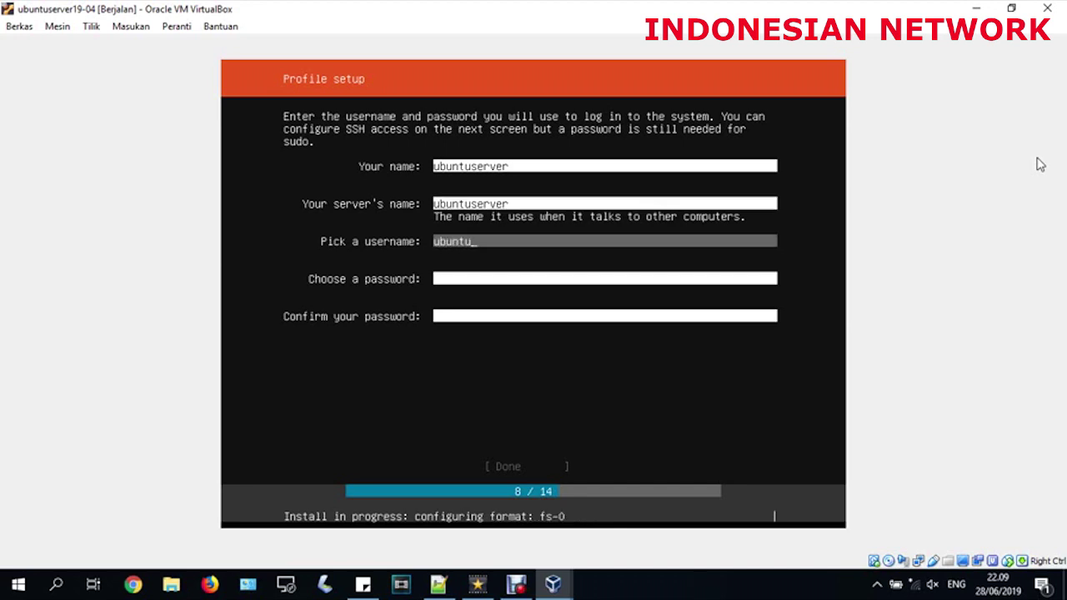
{"action": "type", "text": "server"}
{"action": "key", "text": "Tab"}
{"action": "type", "text": "****"}
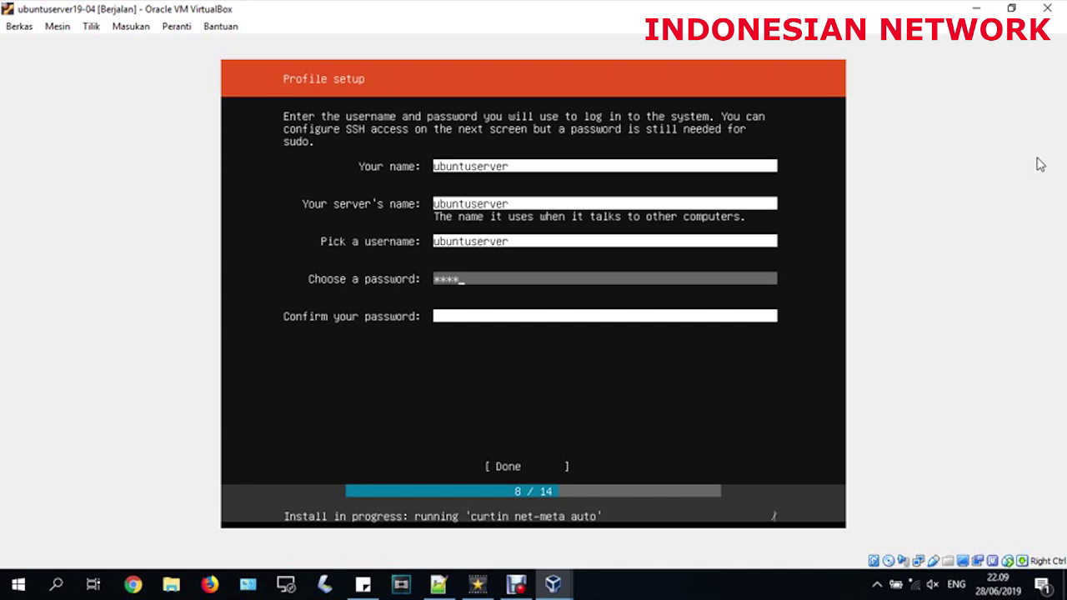
{"action": "type", "text": "****"}
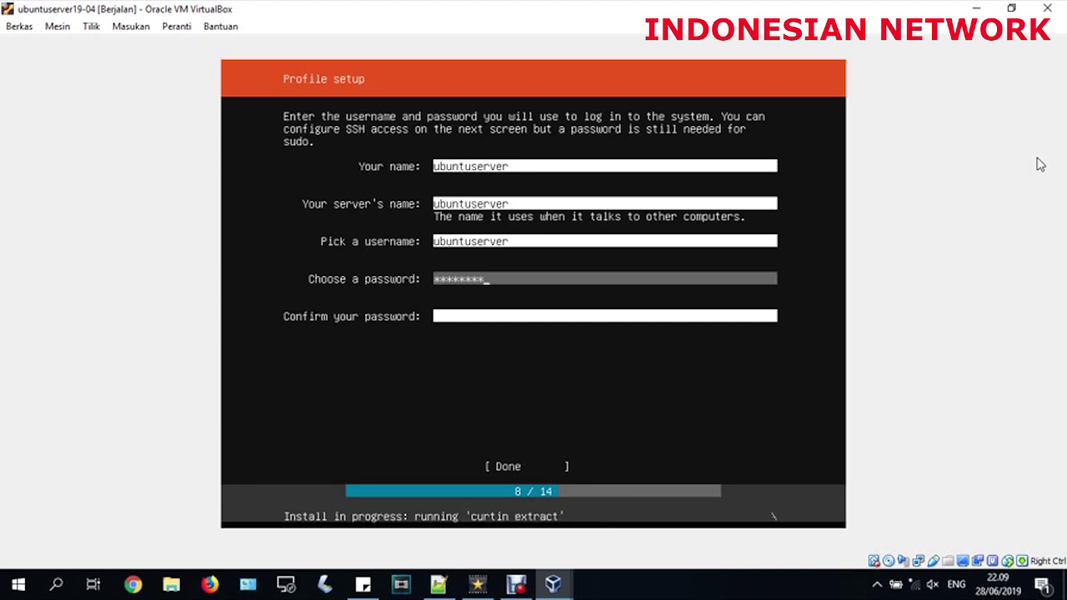
{"action": "key", "text": "Tab"}
{"action": "type", "text": "*******"}
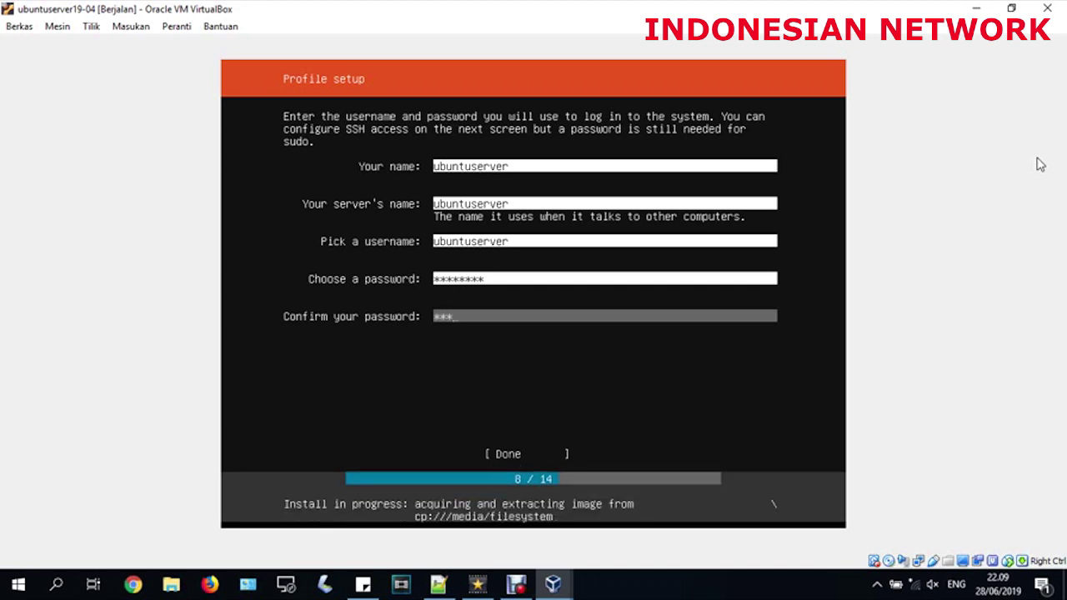
{"action": "type", "text": "*"}
{"action": "key", "text": "Tab"}
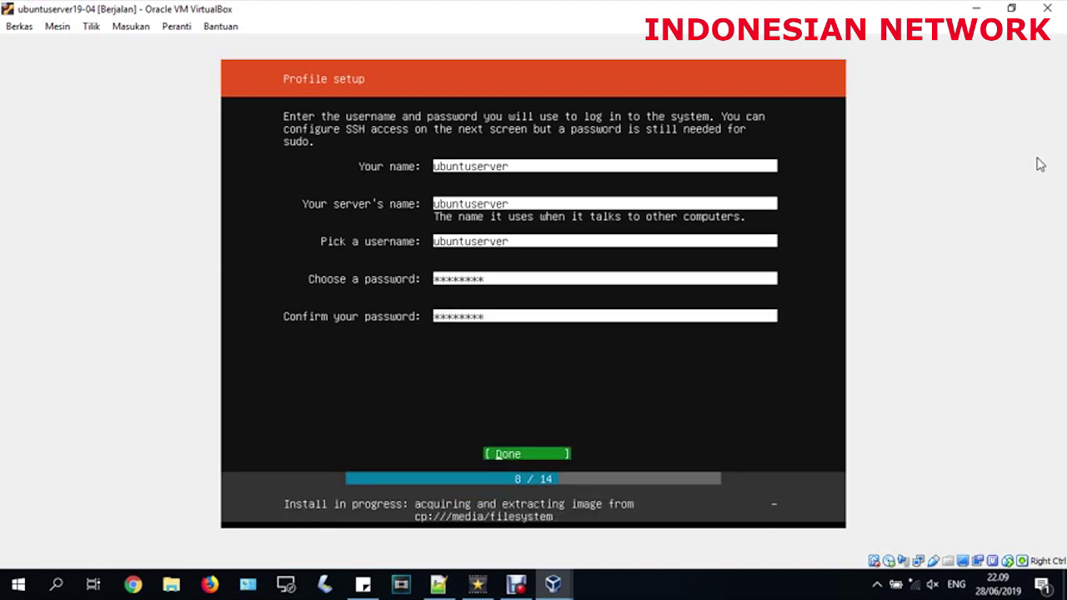
{"action": "key", "text": "Return"}
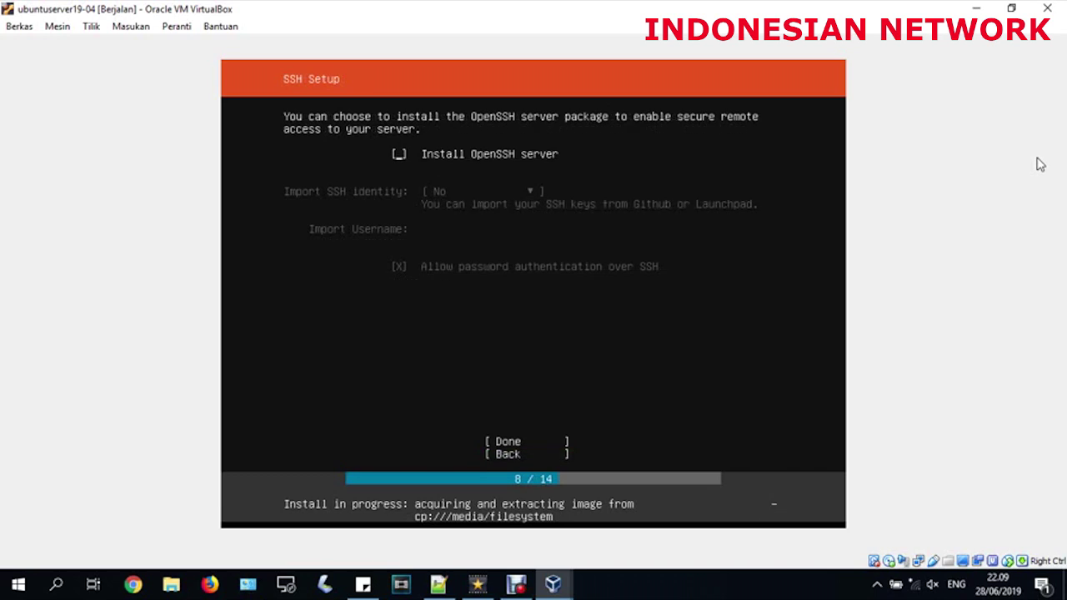
Step: Enable installing the OpenSSH server with Import SSH identity left at No, and continue the installation
{"action": "key", "text": "space"}
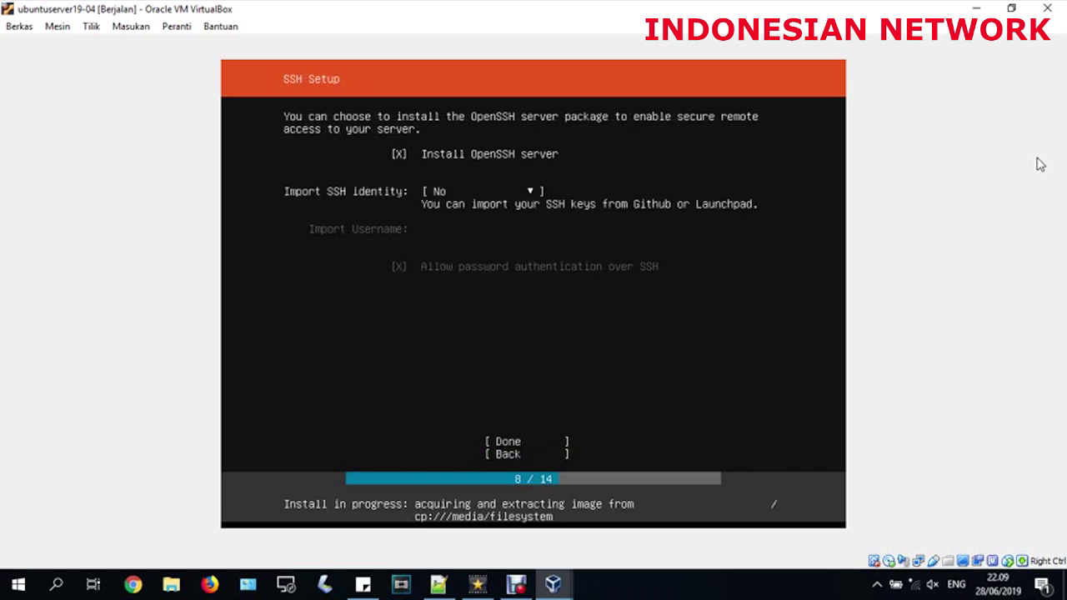
{"action": "key", "text": "Tab"}
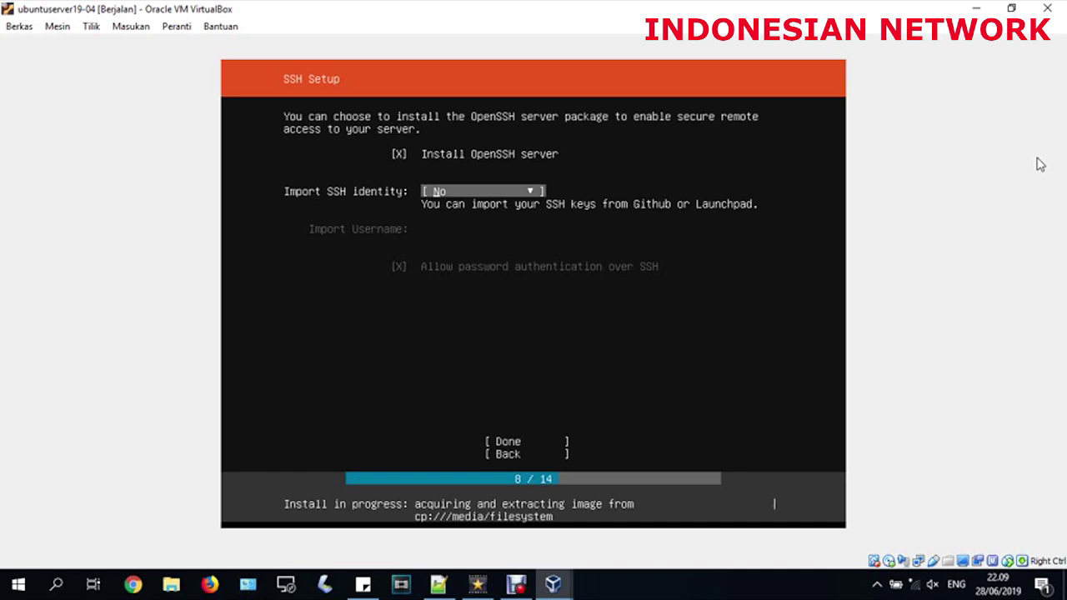
{"action": "key", "text": "Tab"}
{"action": "key", "text": "Return"}
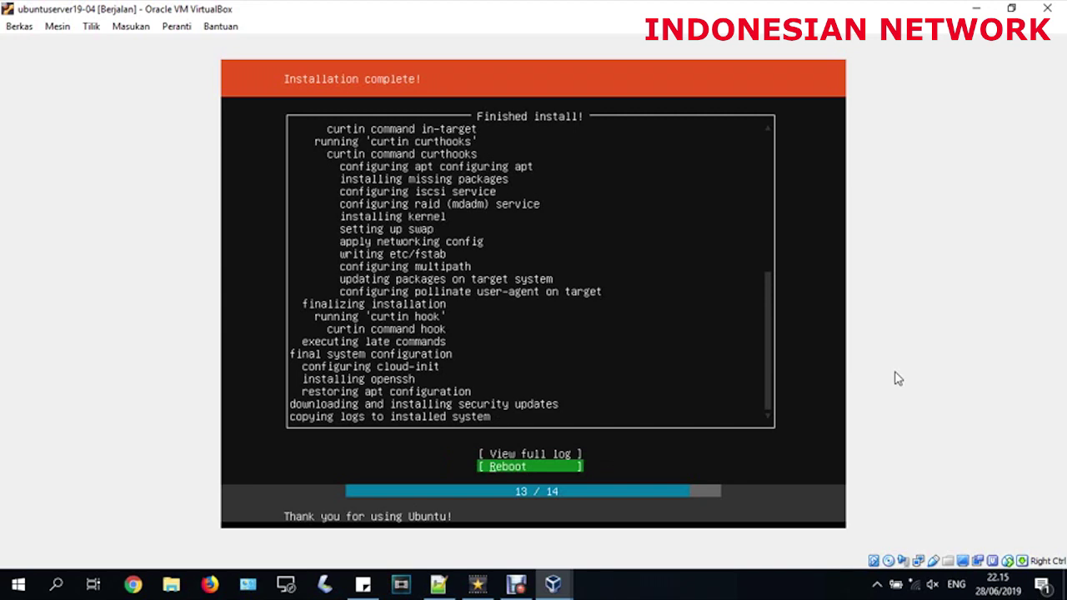
Step: Reboot into the installed system, continuing past the installation medium removal prompt, and dismiss the mouse pointer integration notice
{"action": "key", "text": "Return"}
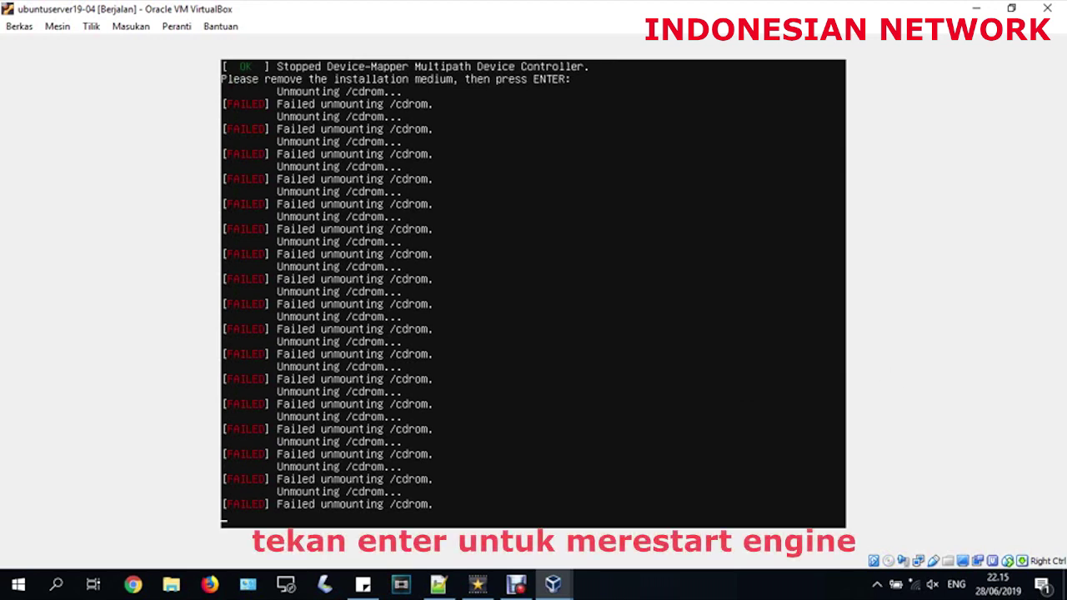
{"action": "key", "text": "Return"}
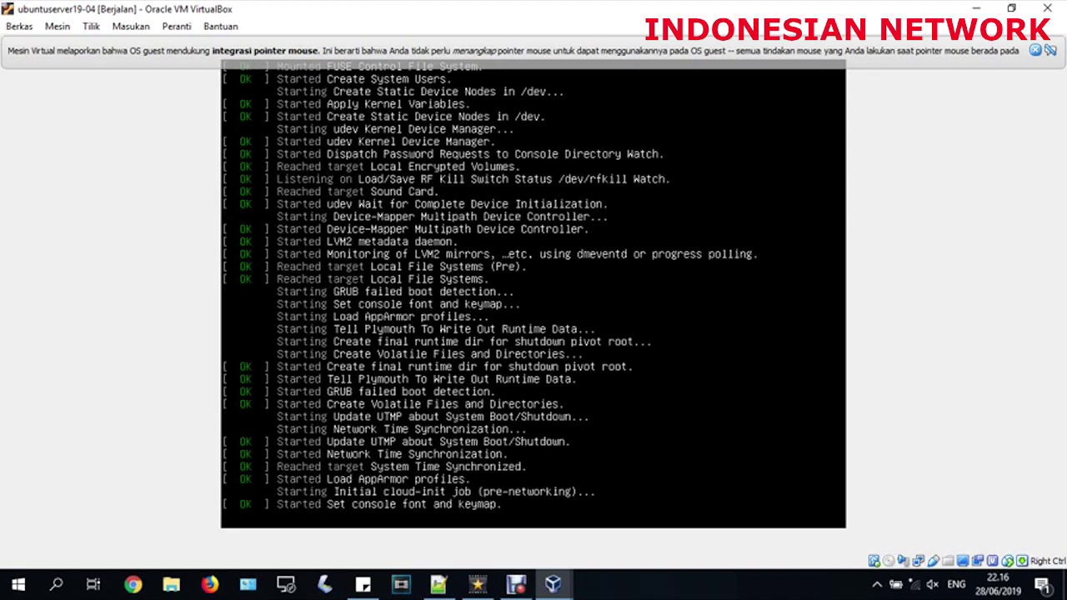
{"action": "left_click", "coordinate": [1035, 50]}
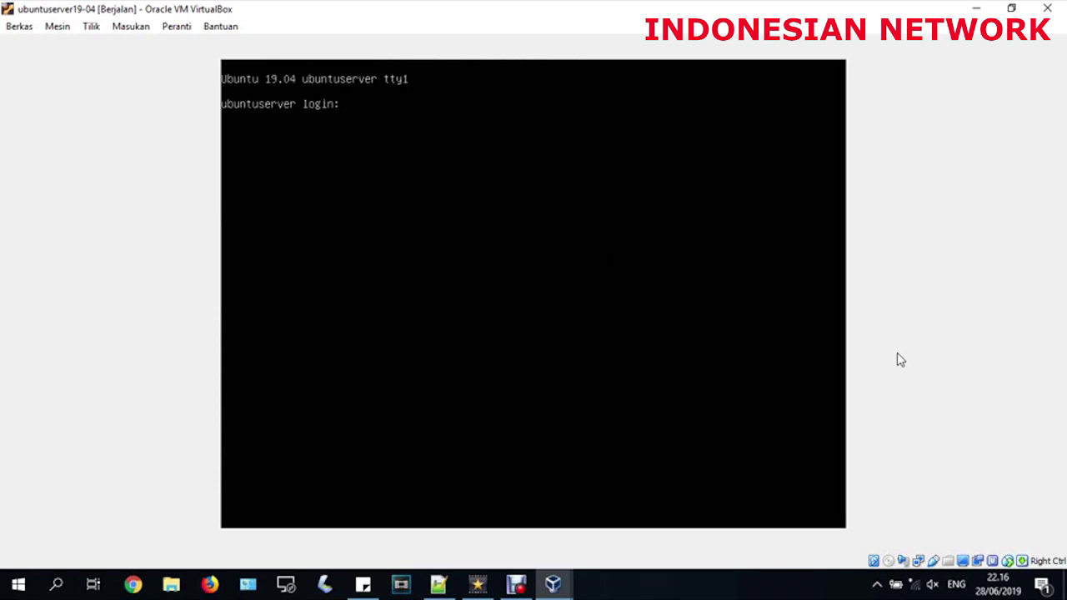
Step: Log in to the Ubuntu server console as ubuntuserver with the account password
{"action": "type", "text": "ubuntuserver"}
{"action": "key", "text": "Return"}
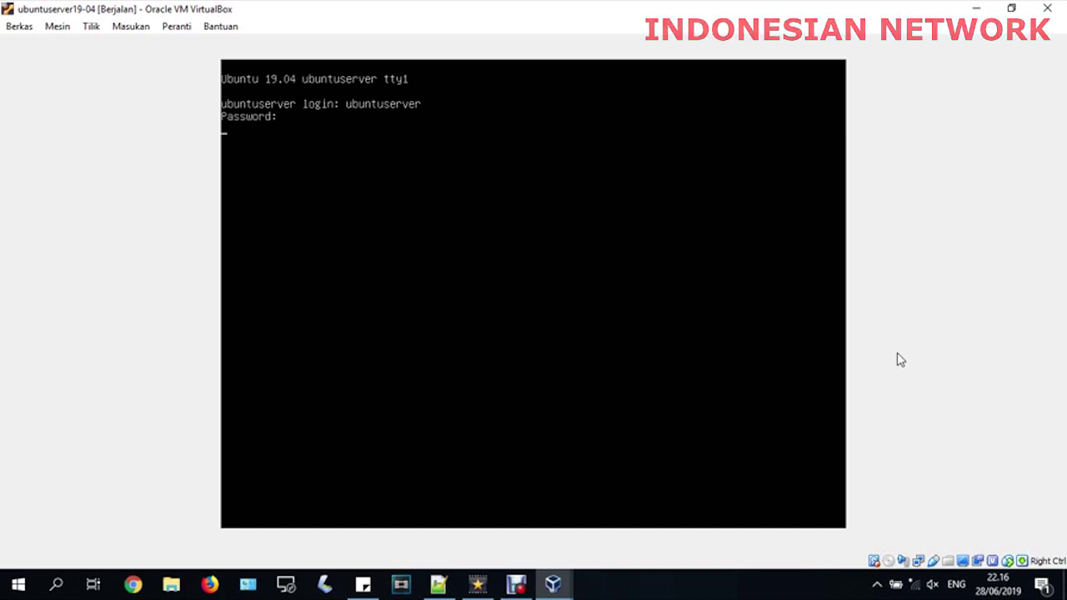
{"action": "key", "text": "Return"}
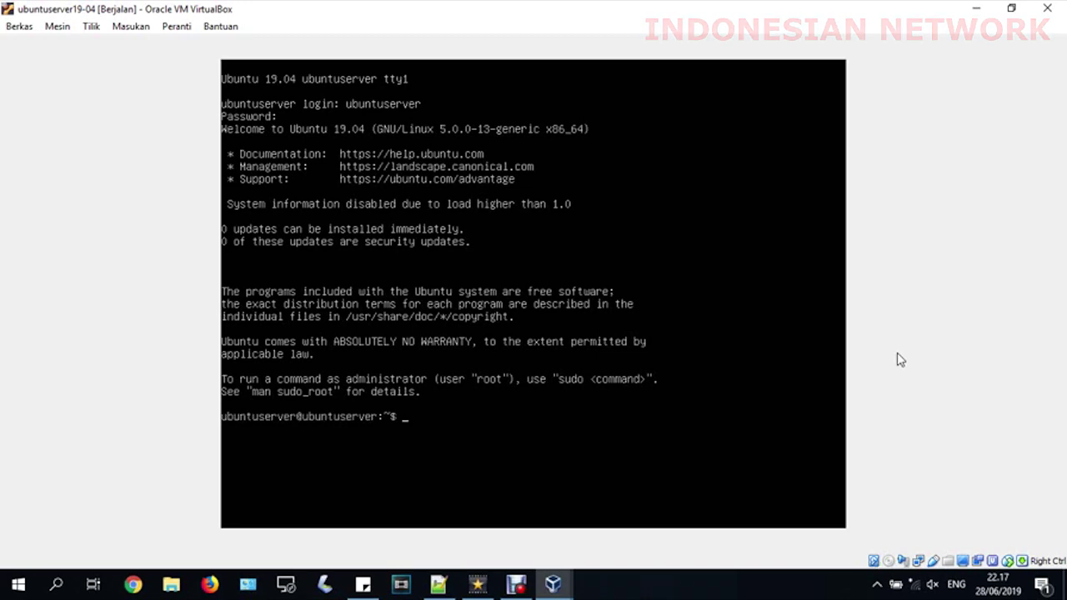